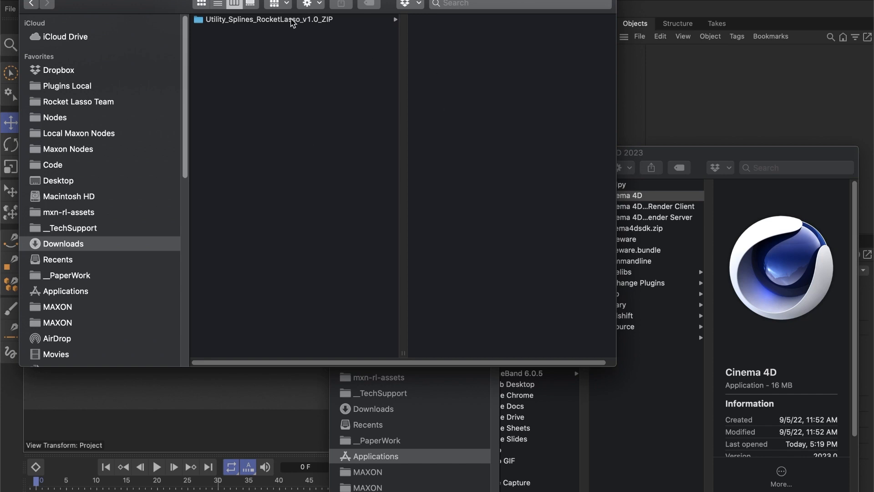
# Step: Copy the location path of RKT Utility Splines R25.xlib in the RKT Utility Splines Mac R21+(OSX 10.15+) folder from its file info
pyautogui.click(292, 20)
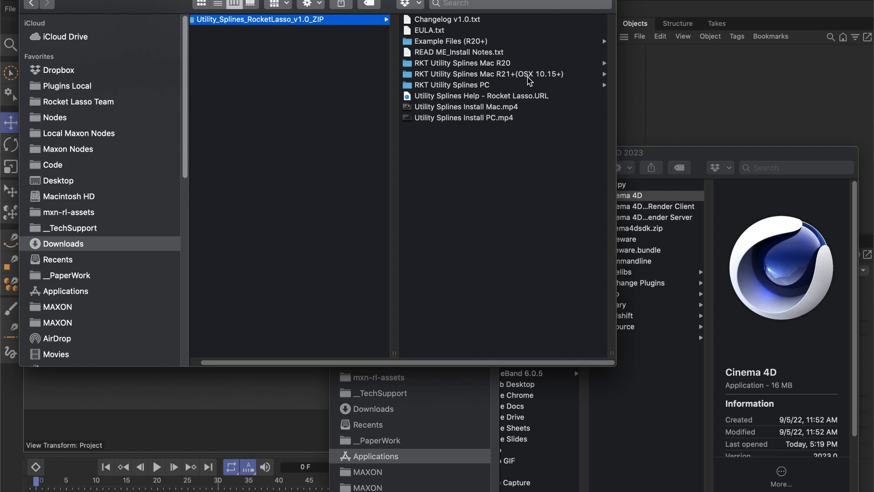
pyautogui.click(471, 75)
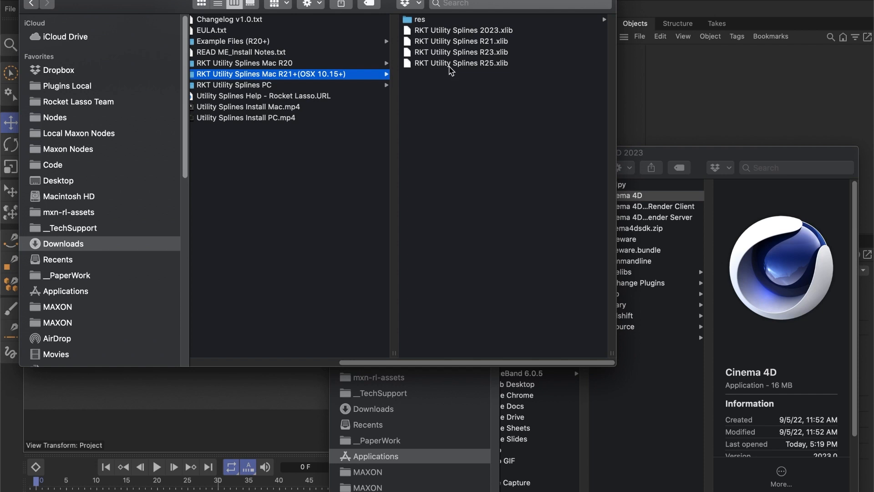
pyautogui.rightClick(449, 64)
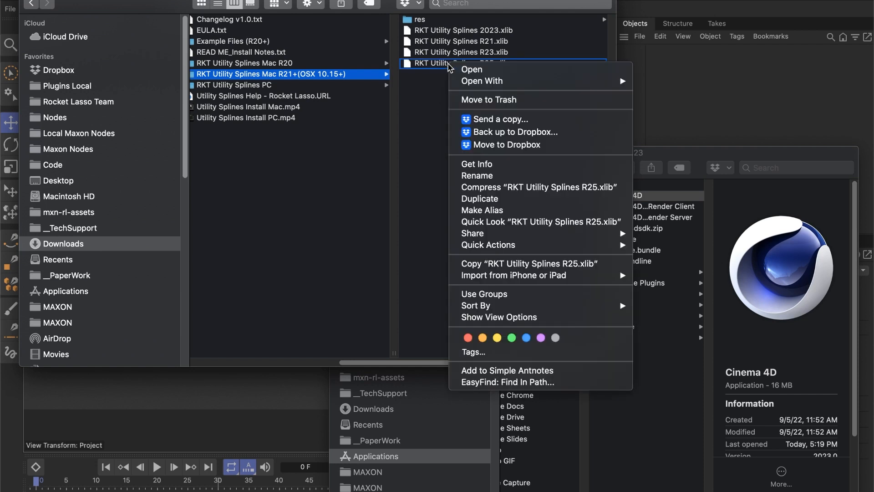
pyautogui.click(501, 163)
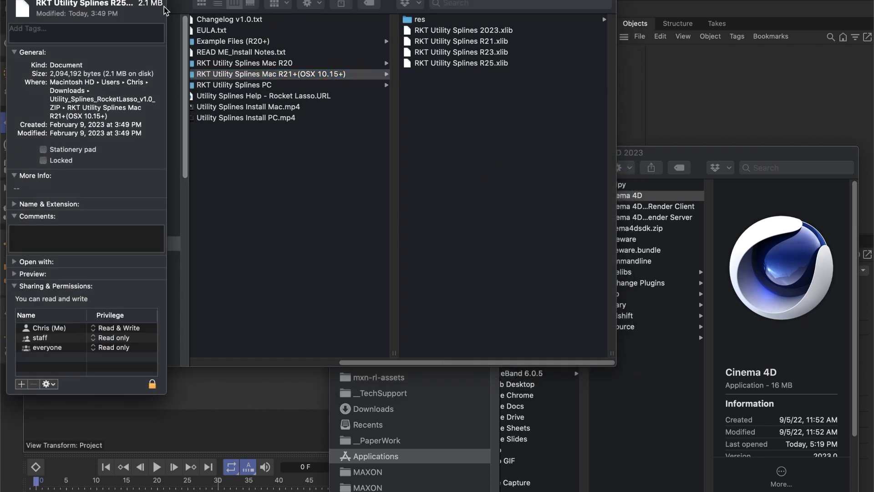
pyautogui.moveTo(167, 13); pyautogui.dragTo(250, 41)
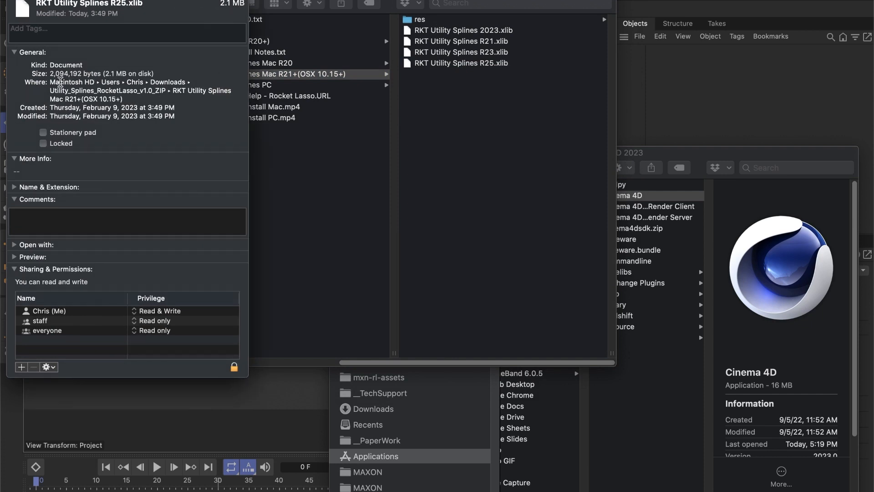
pyautogui.moveTo(50, 81); pyautogui.dragTo(127, 96)
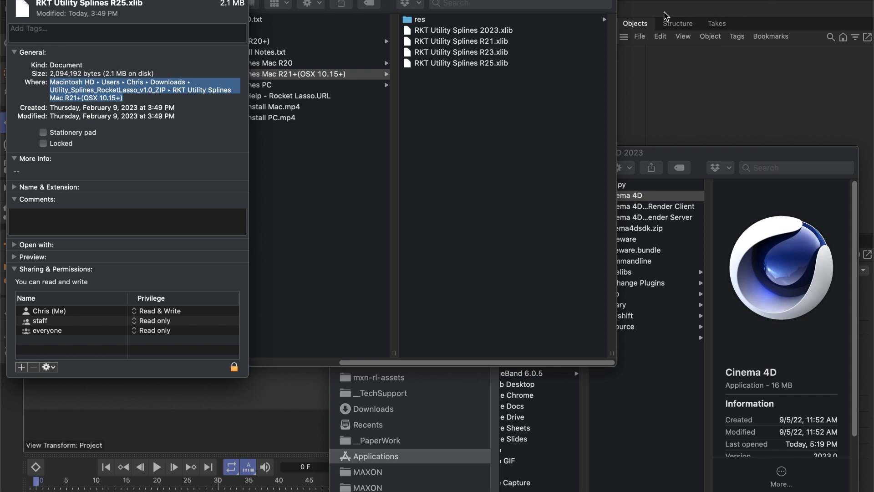
# Step: Switch to Cinema 4D and add the Desktop folder as a plugin search path in the preferences
pyautogui.click(666, 5)
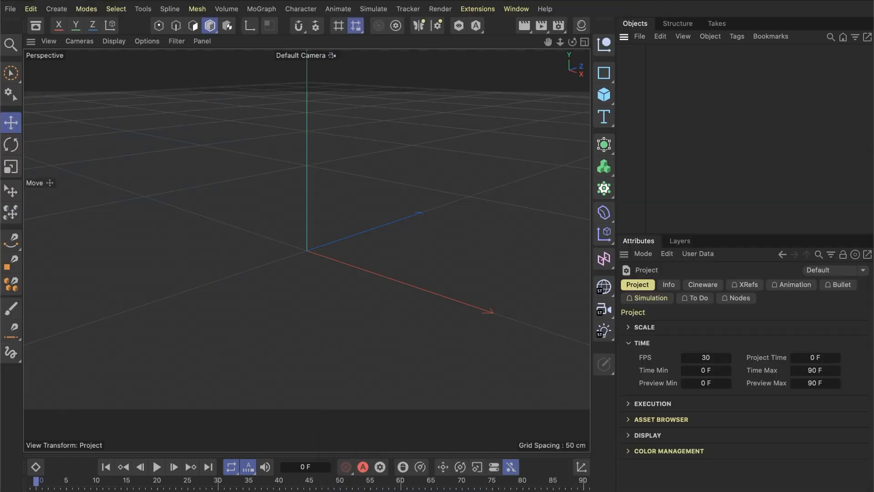
pyautogui.click(31, 9)
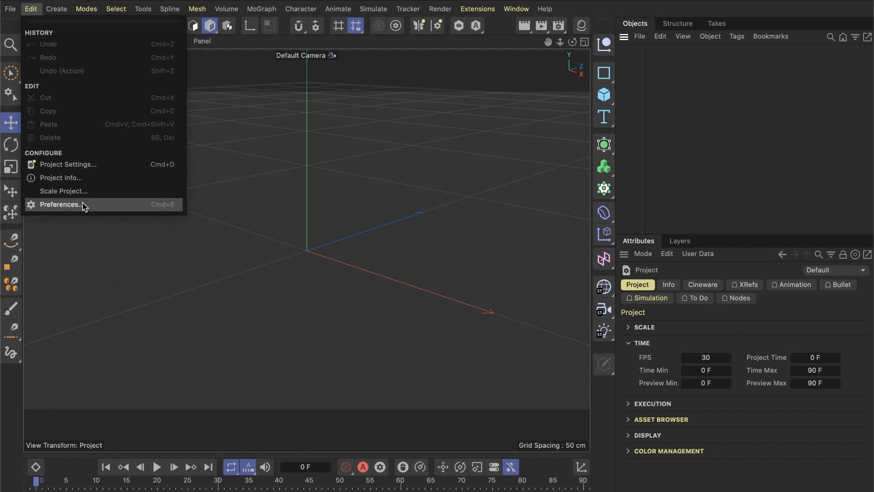
pyautogui.click(157, 206)
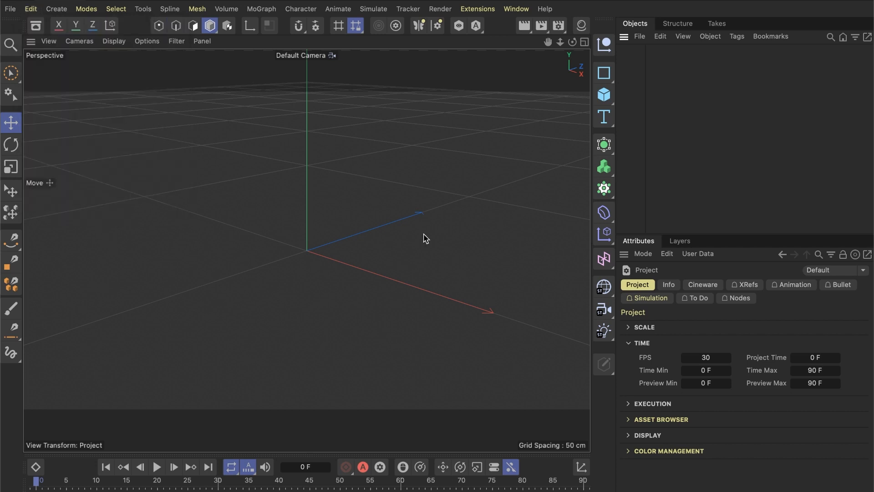
pyautogui.moveTo(555, 84); pyautogui.dragTo(274, 35)
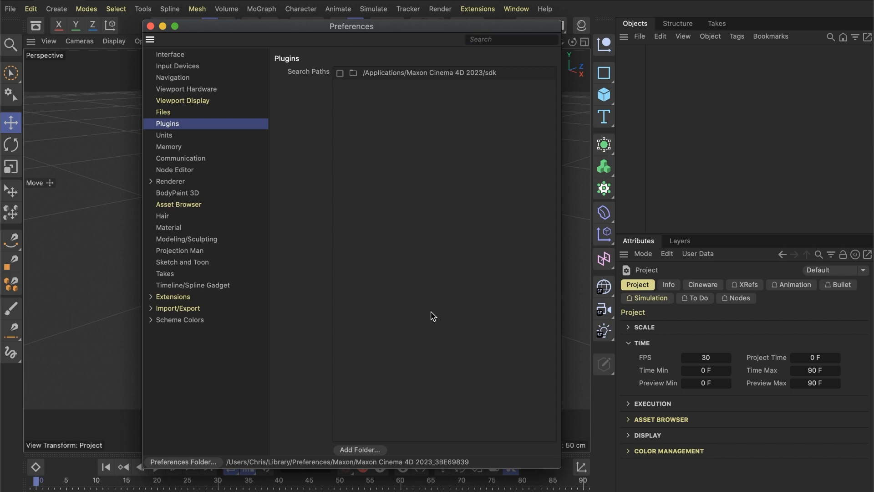
pyautogui.click(360, 450)
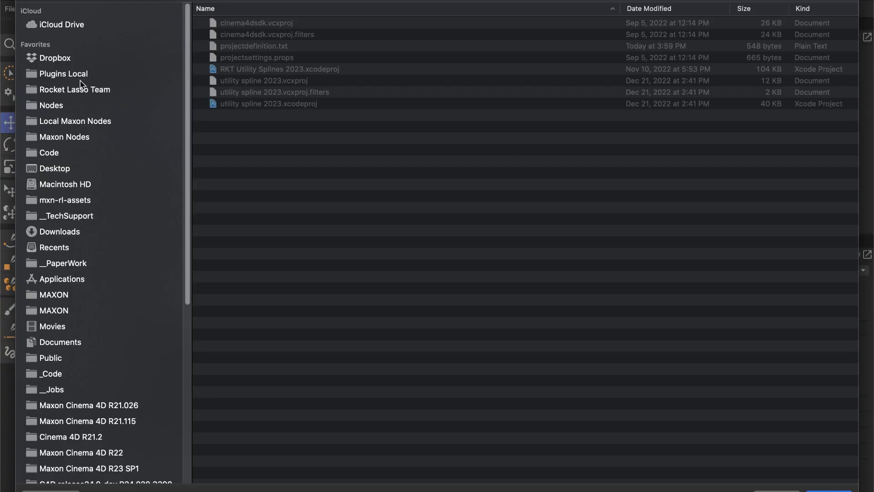
pyautogui.click(58, 169)
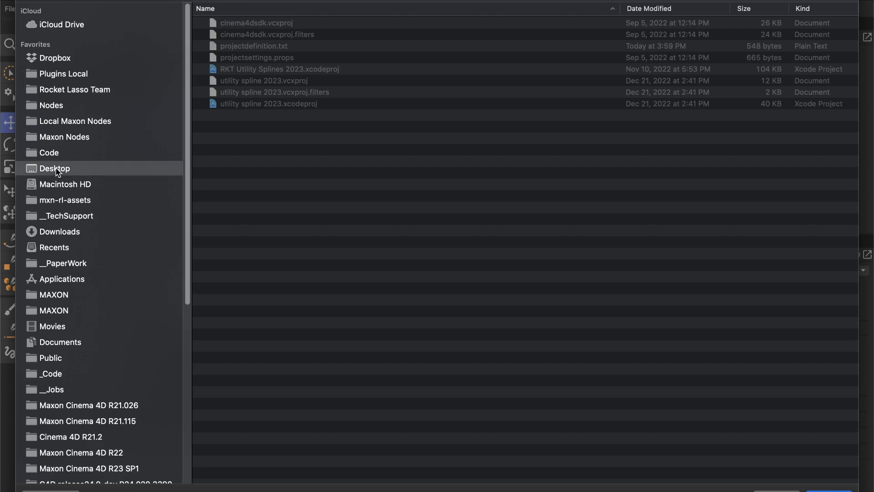
pyautogui.press('Return')
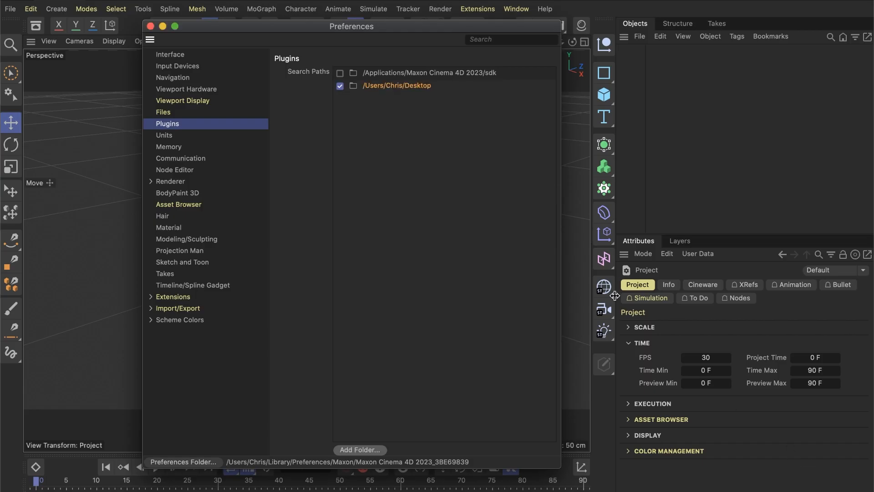
# Step: Replace the Desktop search path with the copied RKT Utility Splines Mac R21+(OSX 10.15+) folder path and close the preferences
pyautogui.doubleClick(406, 86)
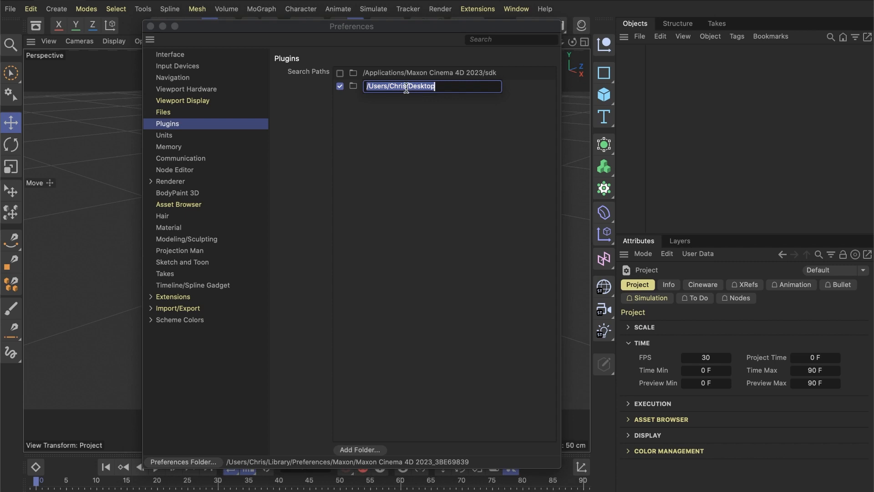
pyautogui.press('super+v')
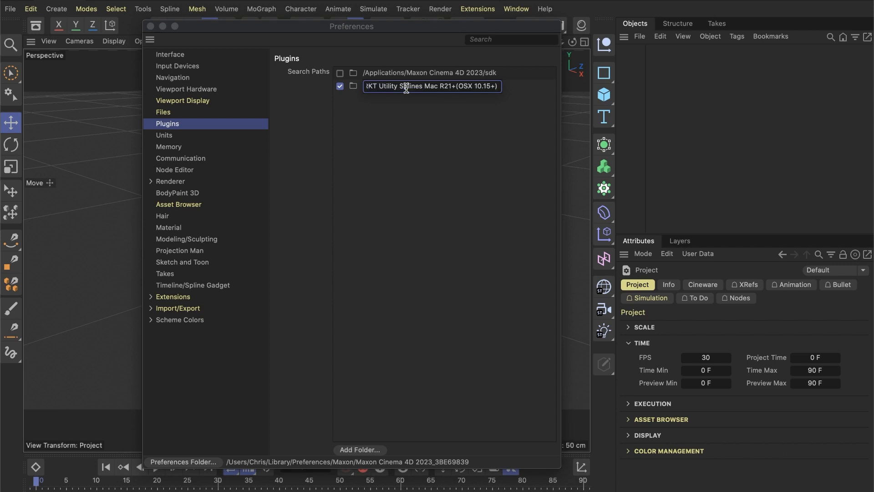
pyautogui.press('Return')
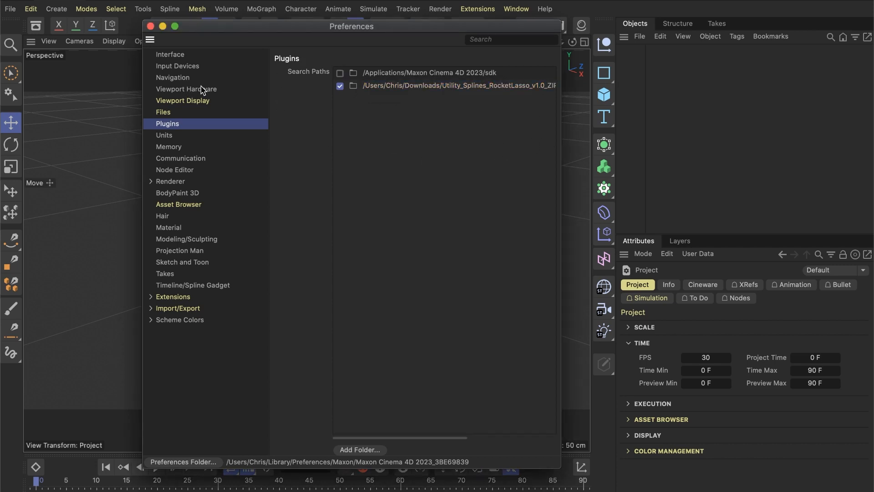
pyautogui.click(151, 27)
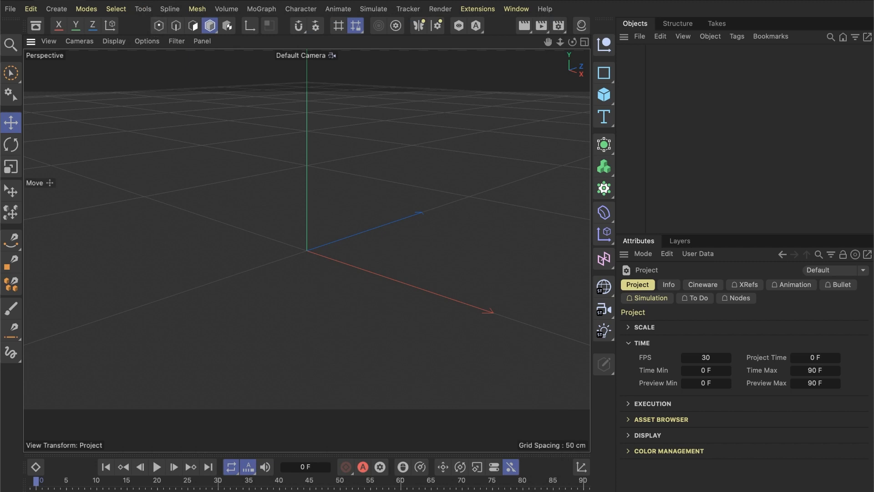
# Step: Quit Cinema 4D and relaunch it from the Maxon Cinema 4D 2023 folder
pyautogui.click(10, 9)
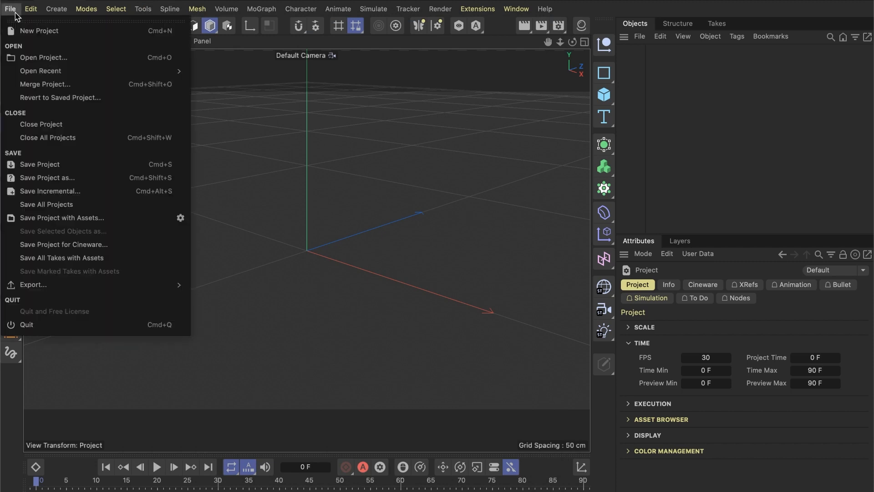
pyautogui.click(90, 325)
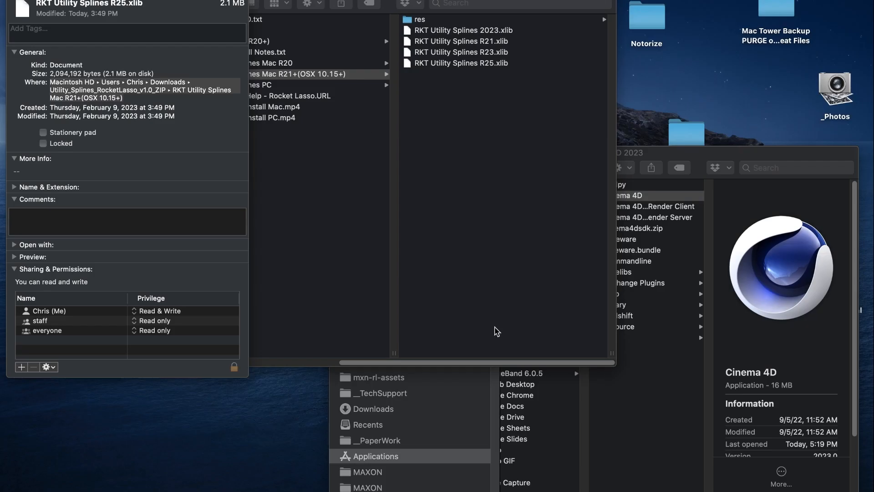
pyautogui.click(677, 153)
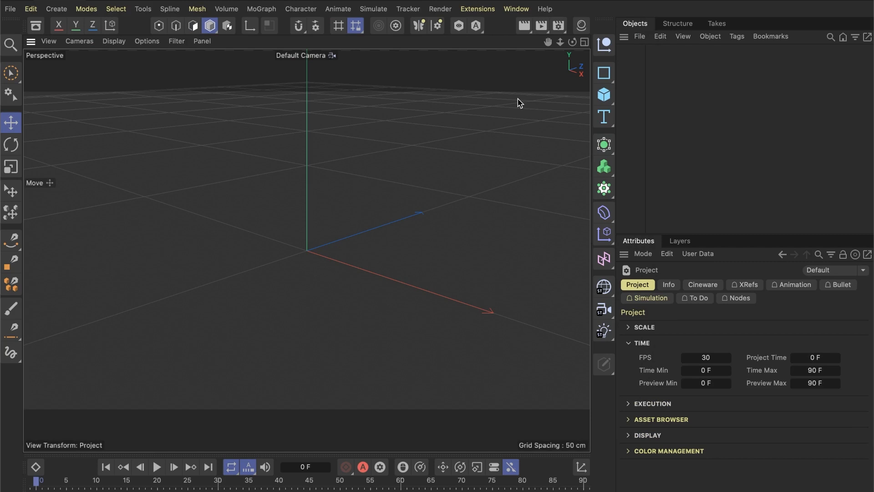
# Step: Add an RKT Smooth object from the installed plugin and place a new Rectangle spline under it as a child
pyautogui.click(479, 9)
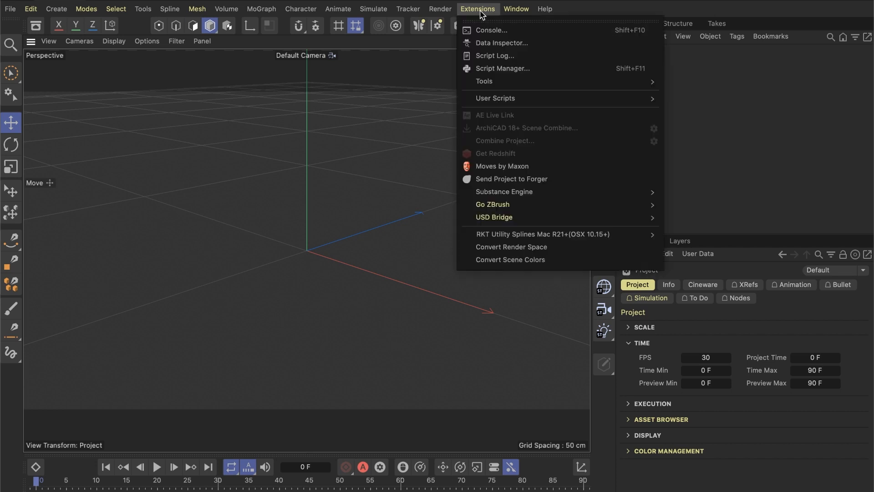
pyautogui.moveTo(519, 235)
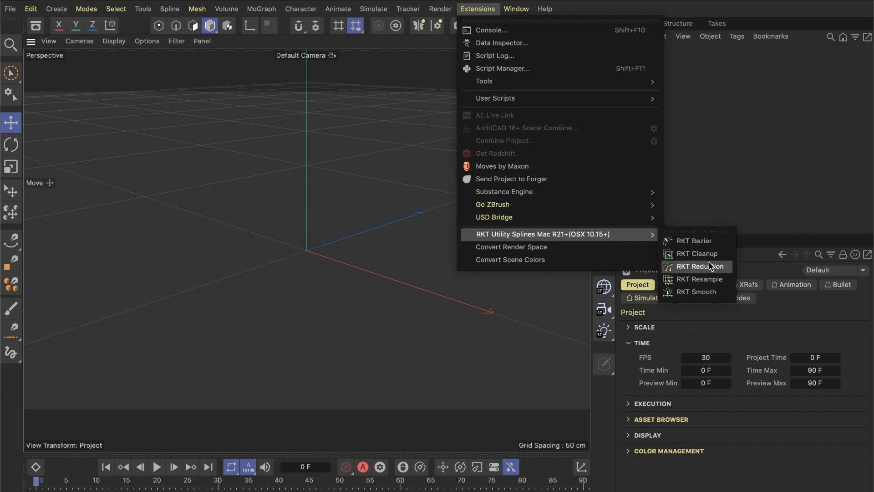
pyautogui.click(710, 294)
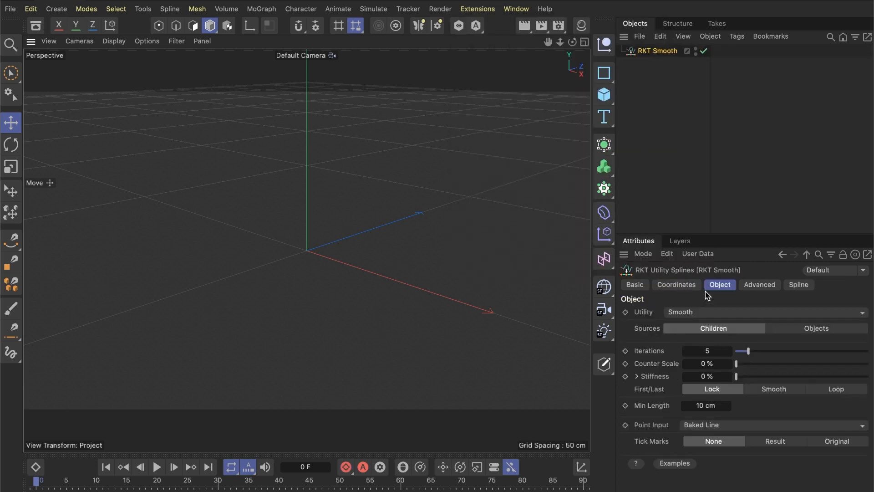
pyautogui.click(604, 73)
pyautogui.moveTo(665, 51); pyautogui.dragTo(663, 66)
# Step: Set the RKT Smooth object's point input to Step and its iterations to 26
pyautogui.click(658, 52)
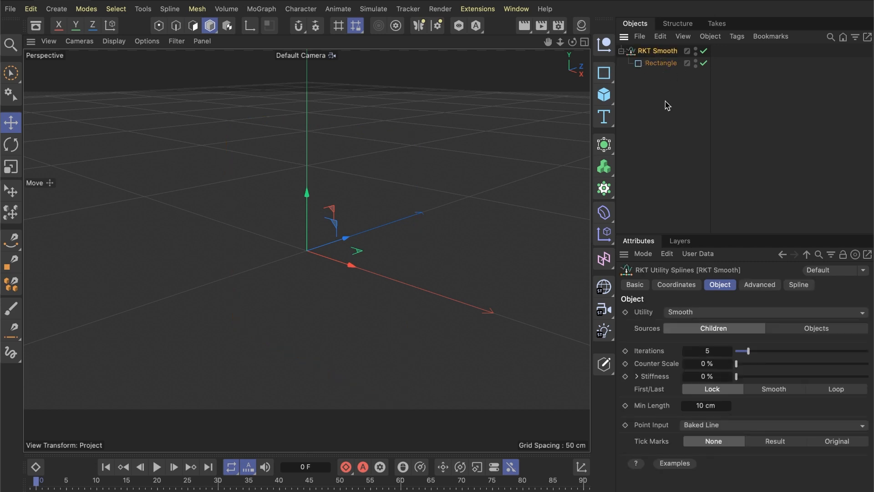
pyautogui.click(710, 427)
pyautogui.click(725, 469)
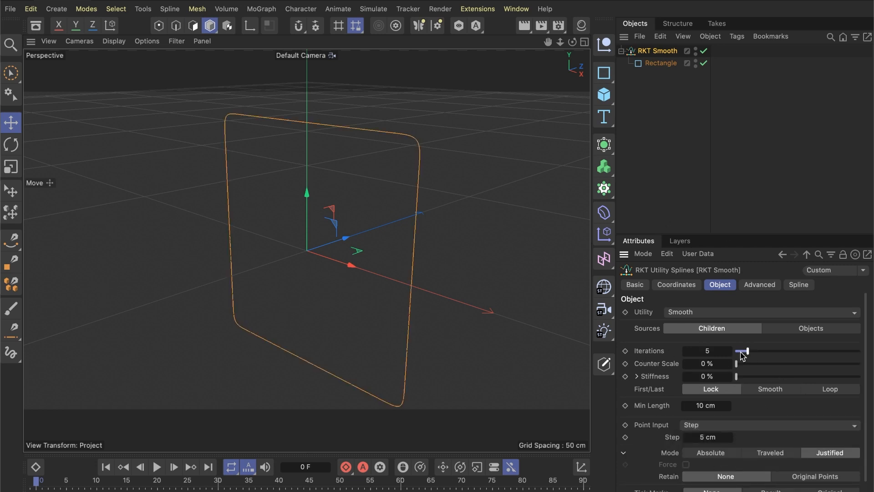
pyautogui.moveTo(737, 351); pyautogui.dragTo(799, 353)
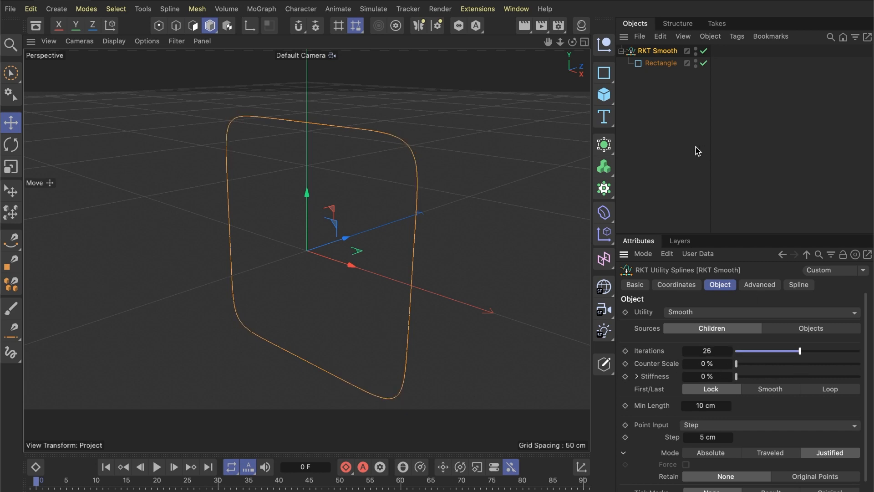
# Step: Switch to Finder and look through the Utility Splines package, including the help link and the Example Files (R20+) folder
pyautogui.press('super+Tab')
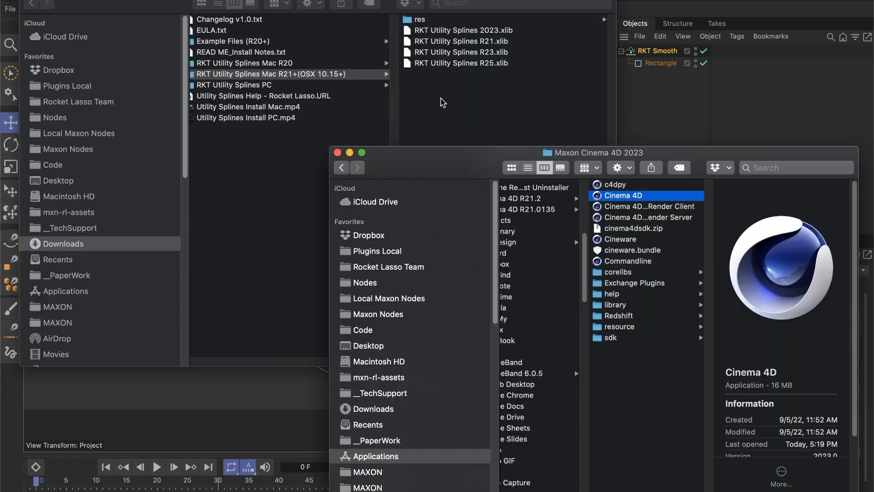
pyautogui.click(272, 226)
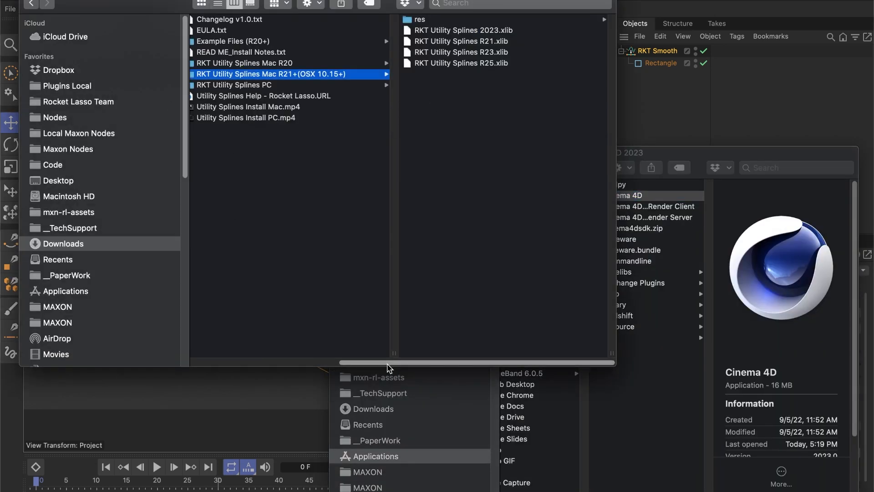
pyautogui.moveTo(390, 367); pyautogui.dragTo(306, 364)
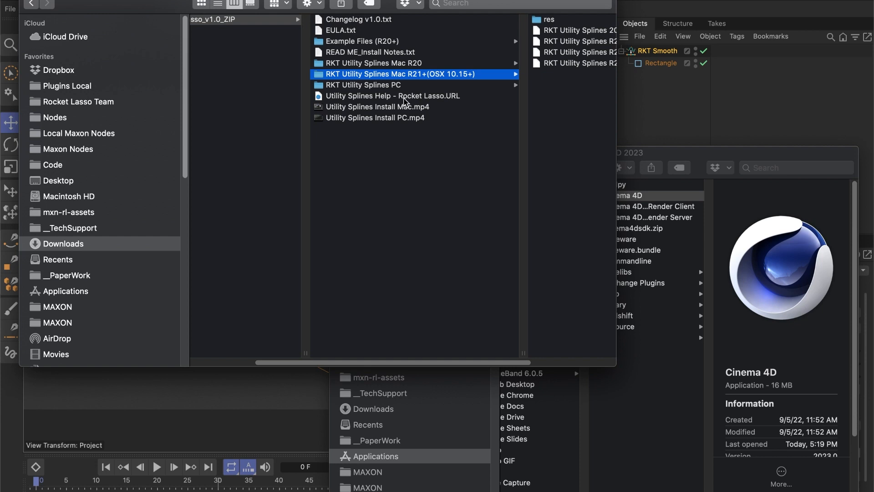
pyautogui.click(360, 96)
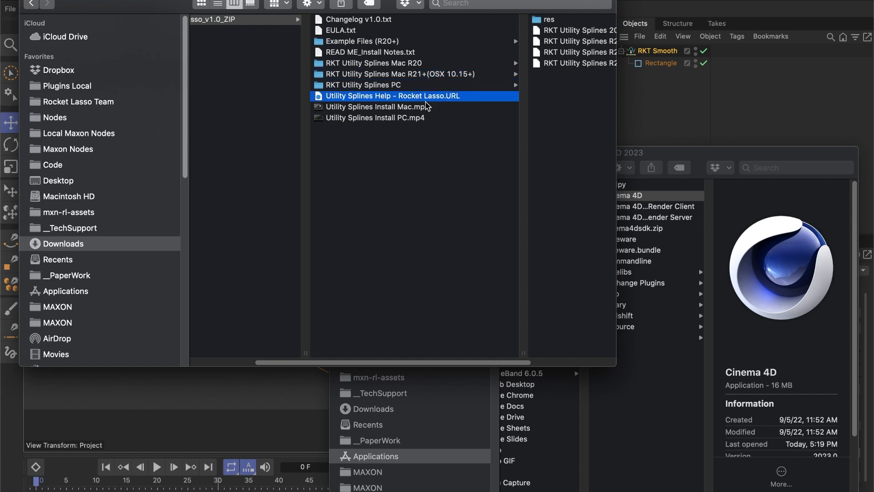
pyautogui.press('Left')
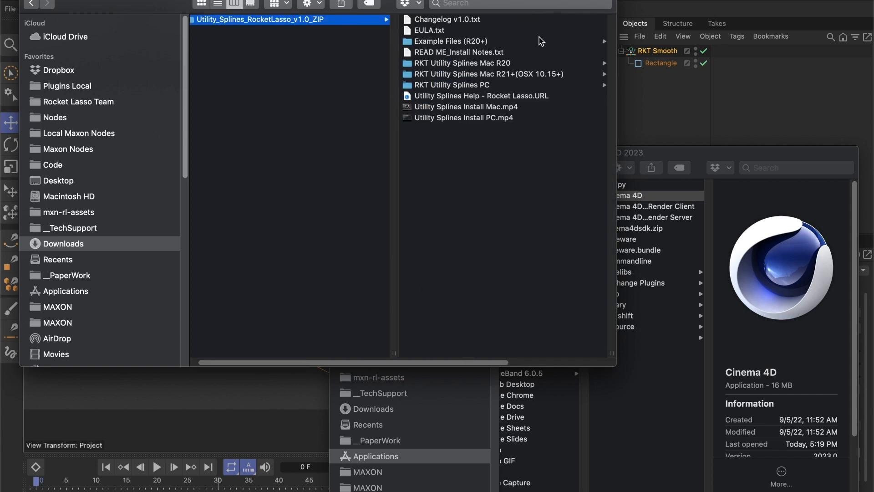
pyautogui.click(474, 44)
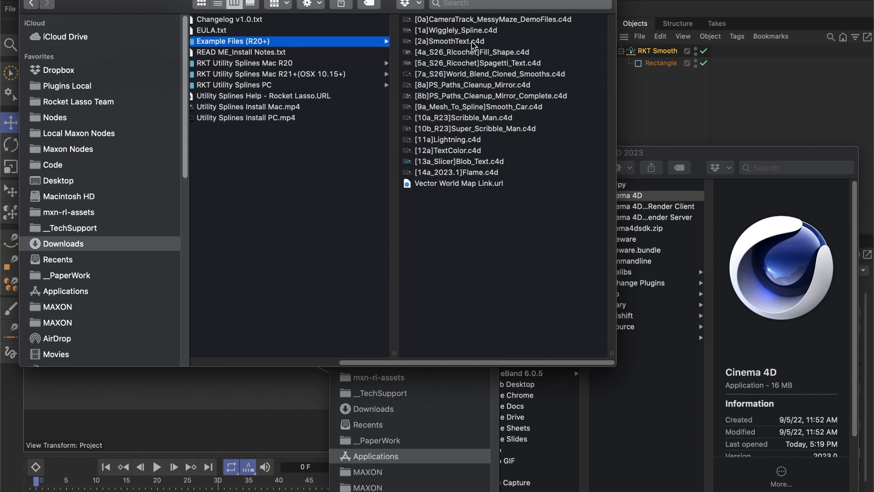